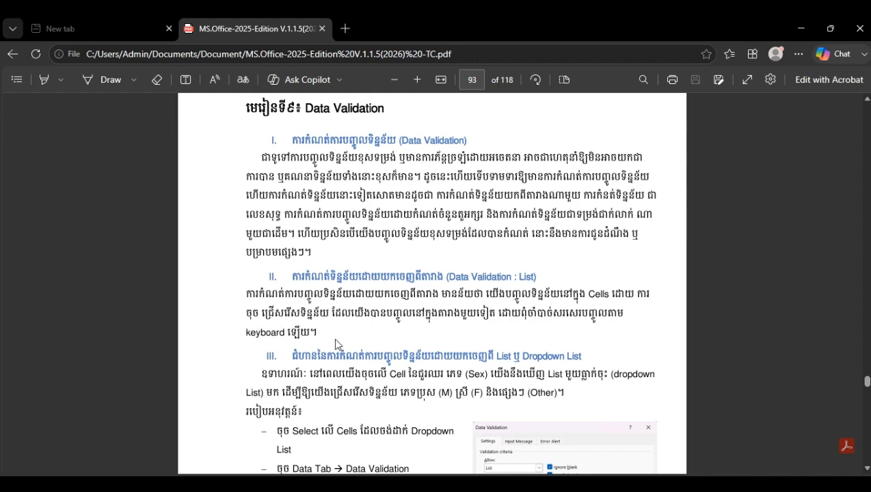
Step: Read the PDF lesson's Data Validation instructions for building a dropdown list with an input message
{"action": "scroll", "coordinate": [337, 345], "scroll_direction": "down", "scroll_amount": 2}
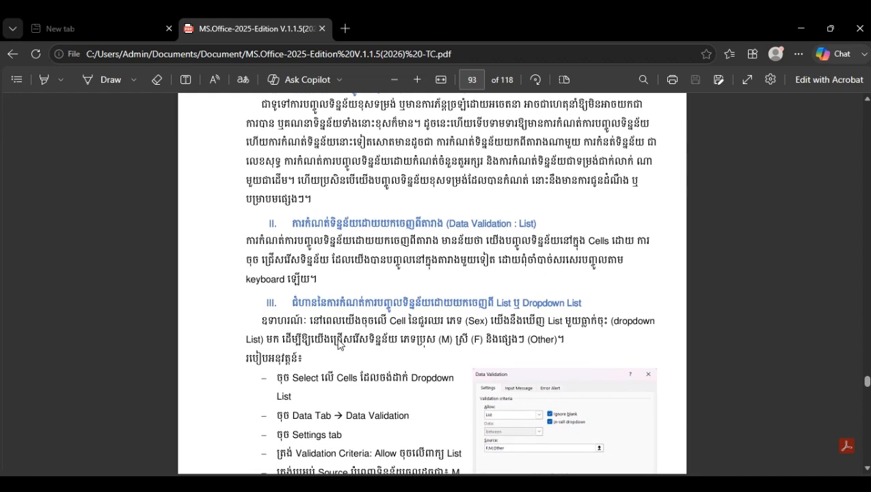
{"action": "scroll", "coordinate": [338, 345], "scroll_direction": "down", "scroll_amount": 3}
{"action": "scroll", "coordinate": [339, 345], "scroll_direction": "down", "scroll_amount": 2}
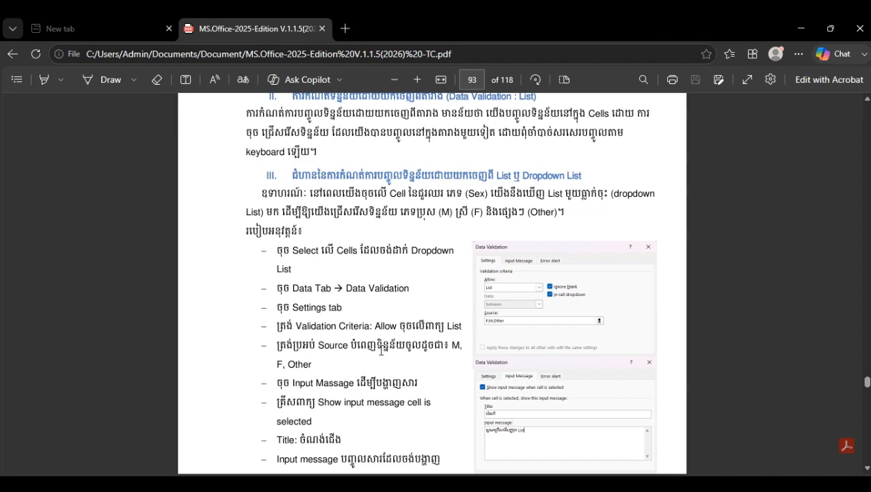
{"action": "scroll", "coordinate": [420, 350], "scroll_direction": "down", "scroll_amount": 2}
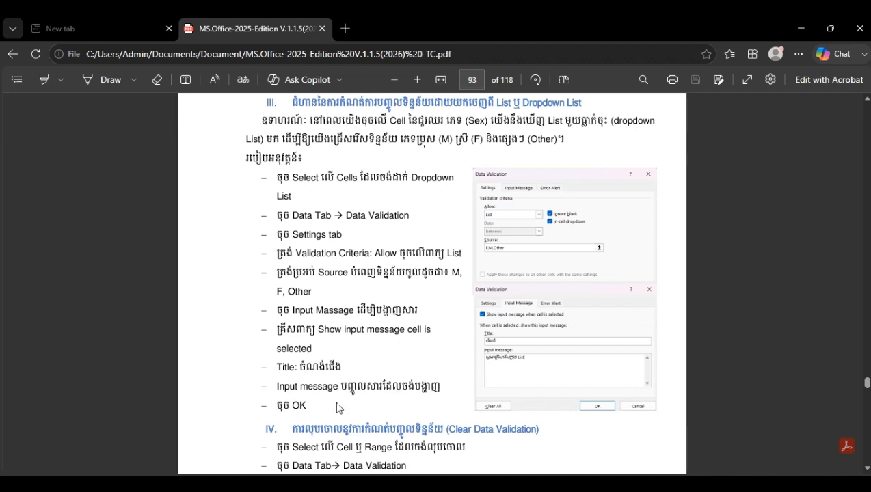
{"action": "scroll", "coordinate": [424, 415], "scroll_direction": "down", "scroll_amount": 2}
{"action": "scroll", "coordinate": [425, 416], "scroll_direction": "up", "scroll_amount": 2}
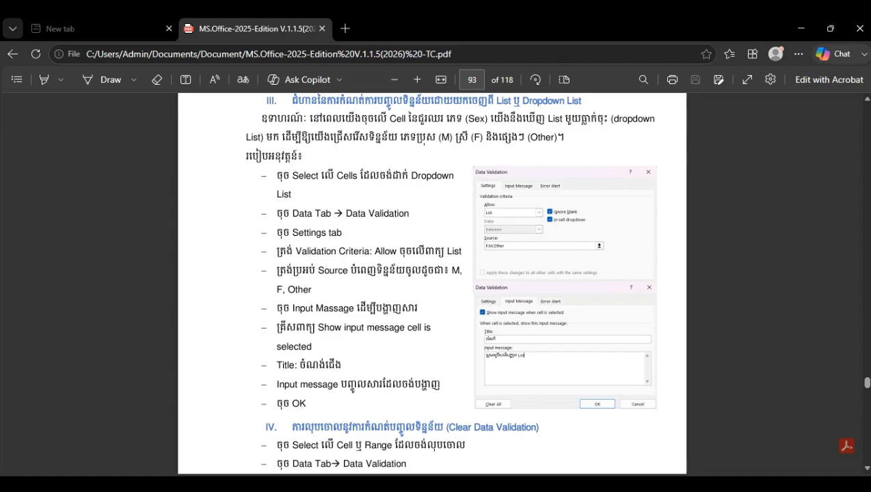
Step: Switch to the ex1 workbook in Excel and give cells B3:B9 on the data vali sheet a List validation with source F,M,other
{"action": "left_click", "coordinate": [437, 483]}
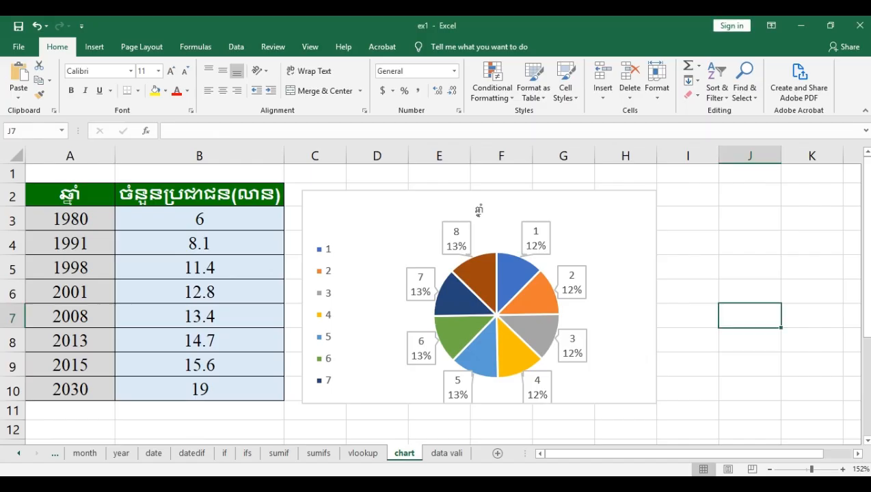
{"action": "left_click", "coordinate": [445, 453]}
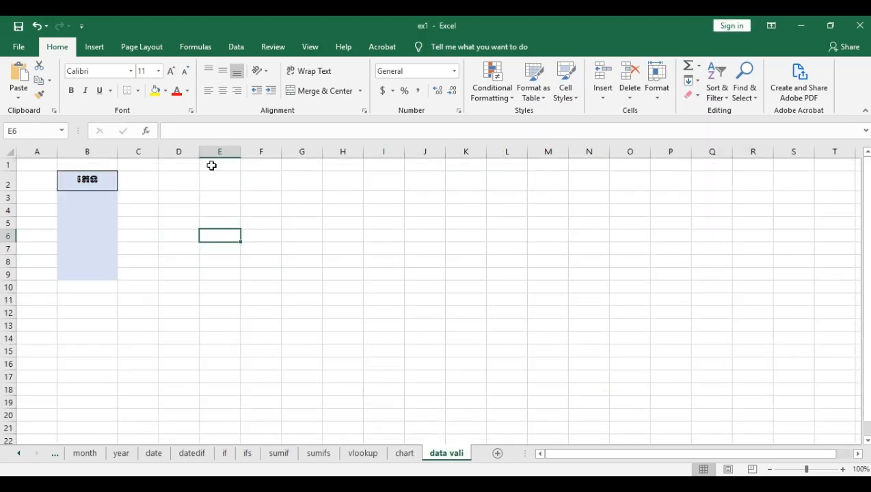
{"action": "left_click", "coordinate": [88, 207]}
{"action": "left_click_drag", "start_coordinate": [93, 196], "coordinate": [93, 280]}
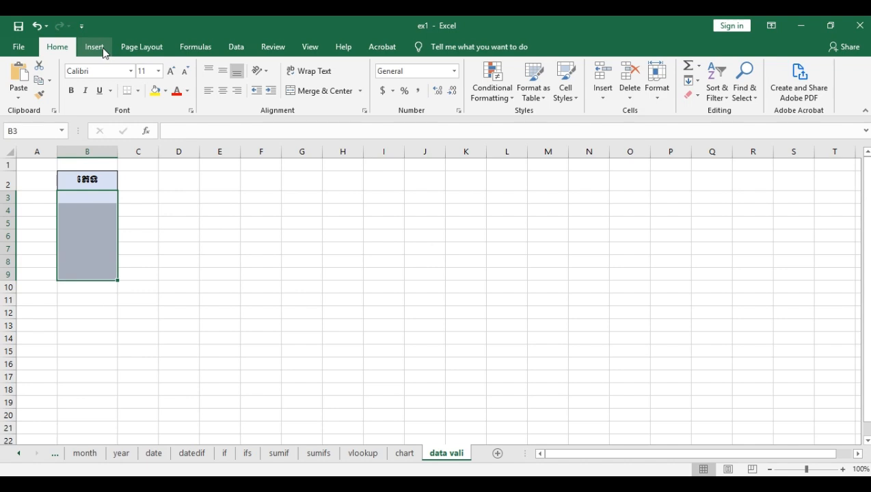
{"action": "left_click", "coordinate": [236, 46]}
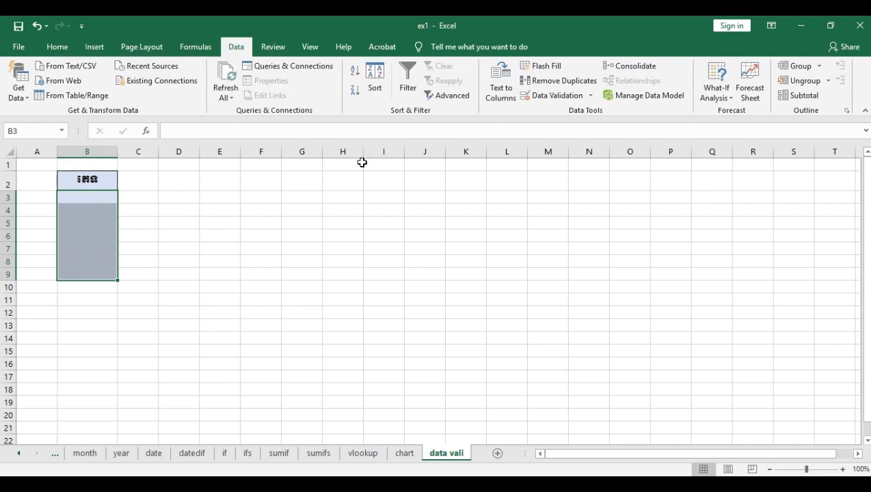
{"action": "left_click", "coordinate": [574, 98]}
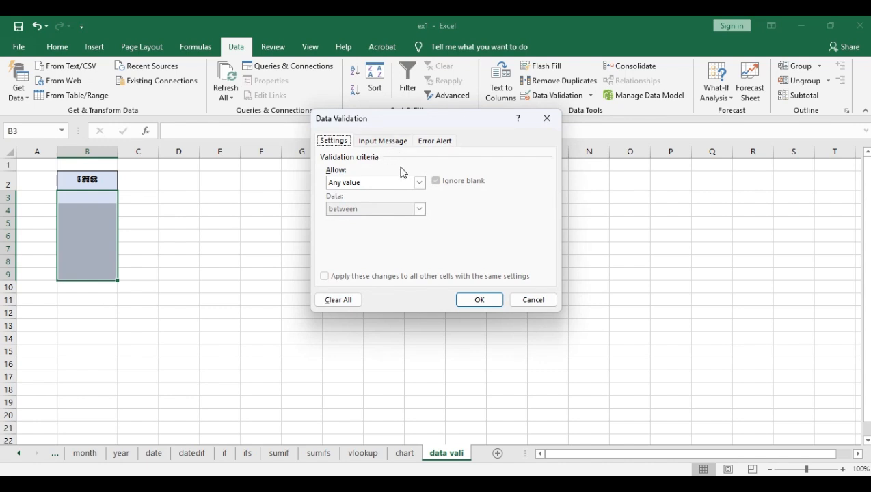
{"action": "left_click", "coordinate": [420, 182]}
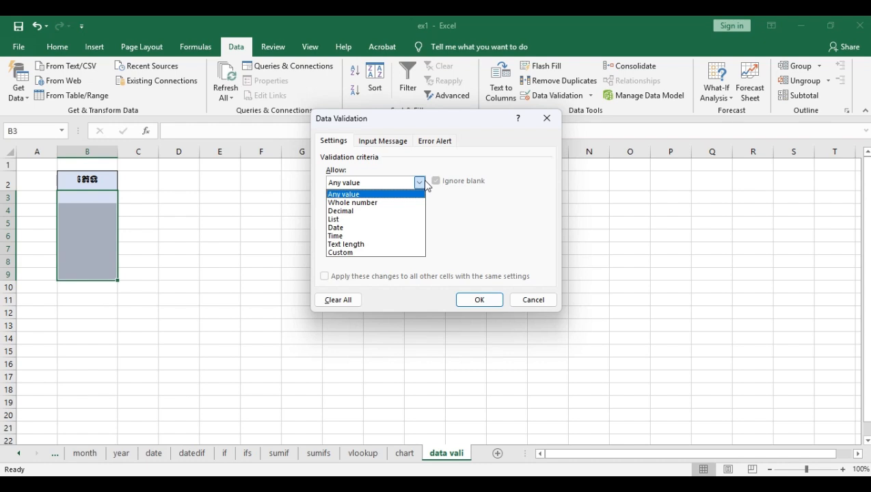
{"action": "left_click", "coordinate": [352, 219]}
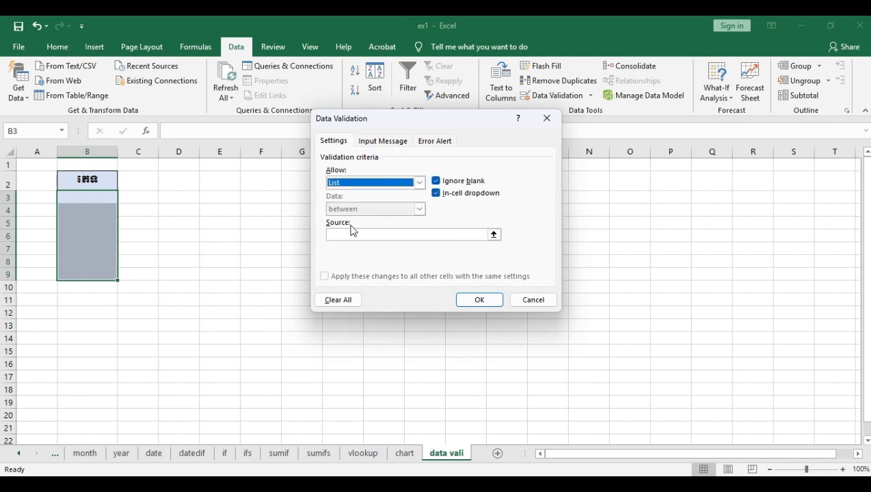
{"action": "left_click", "coordinate": [351, 234]}
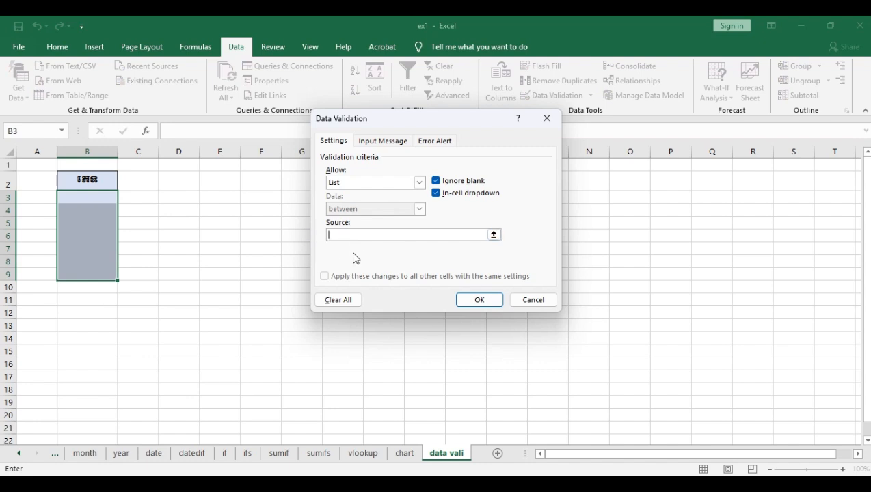
{"action": "type", "text": "b"}
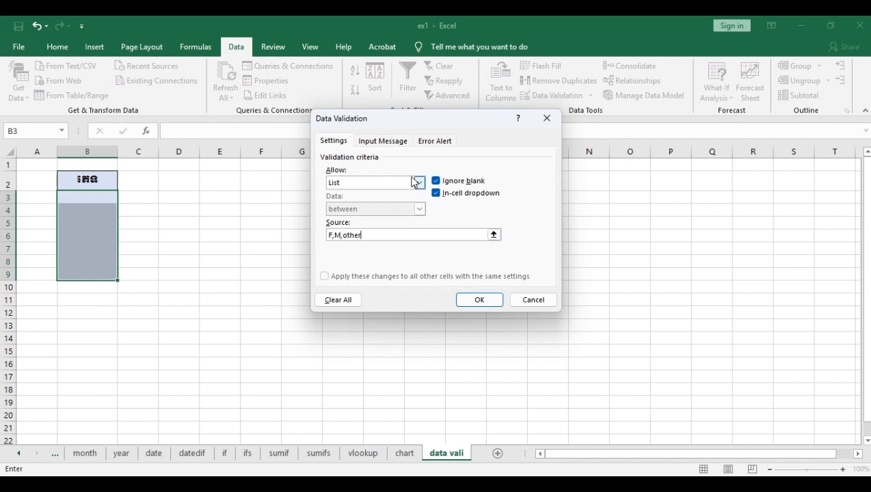
Step: Add an input message titled "Error" with the text "please F,M,Other" and apply the validation to the cells
{"action": "left_click", "coordinate": [380, 141]}
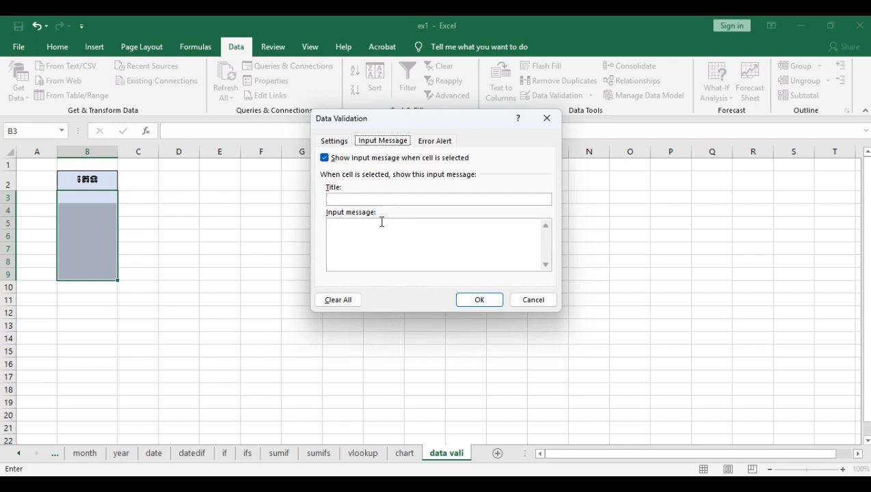
{"action": "left_click", "coordinate": [360, 197]}
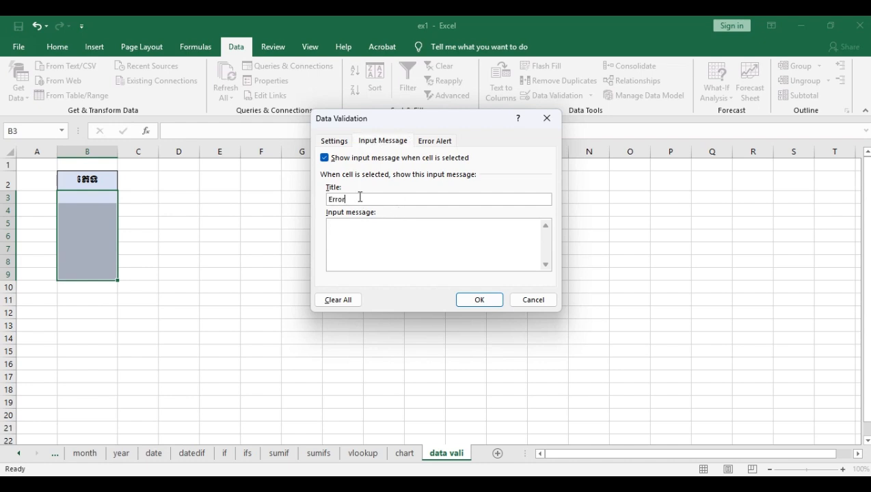
{"action": "left_click", "coordinate": [353, 226]}
{"action": "type", "text": "Other"}
{"action": "left_click", "coordinate": [479, 299]}
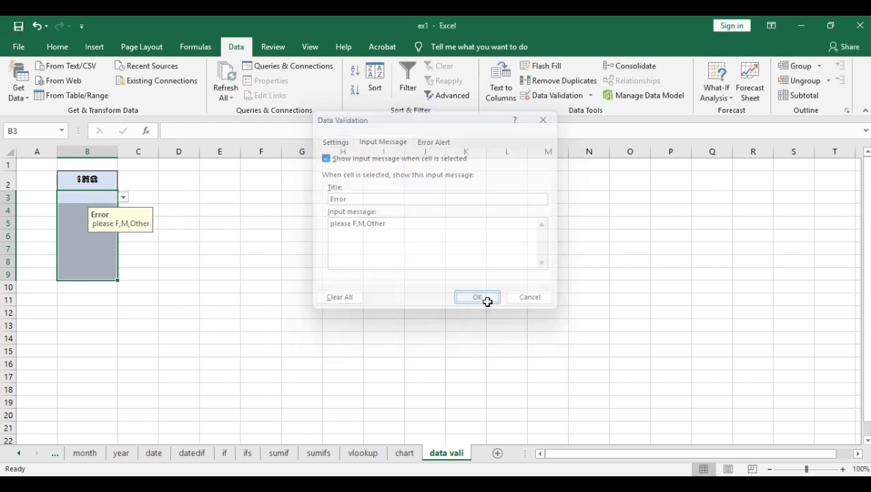
{"action": "left_click", "coordinate": [135, 288]}
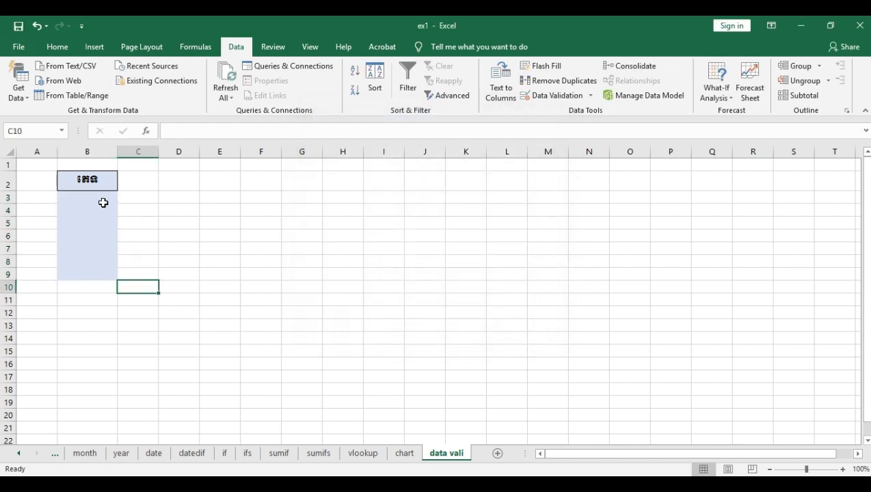
Step: Use the dropdown lists to fill B3 with F, B4 with other and B5 with M
{"action": "left_click", "coordinate": [103, 199]}
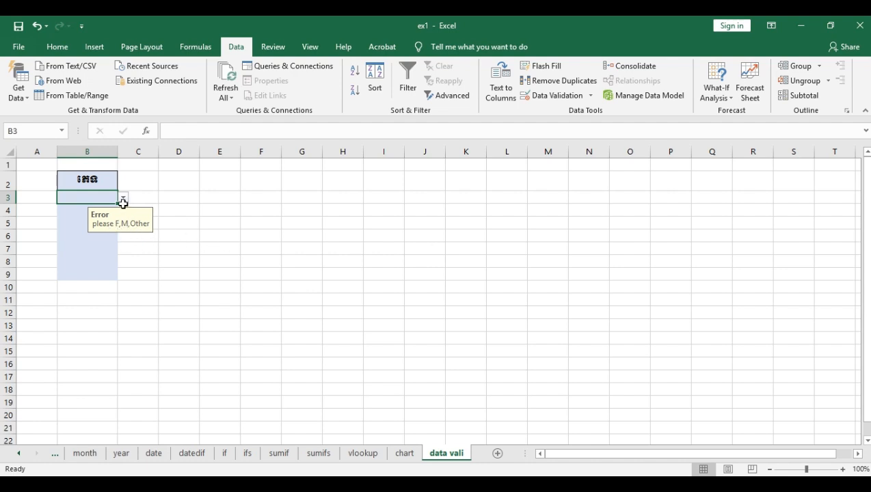
{"action": "left_click", "coordinate": [123, 198]}
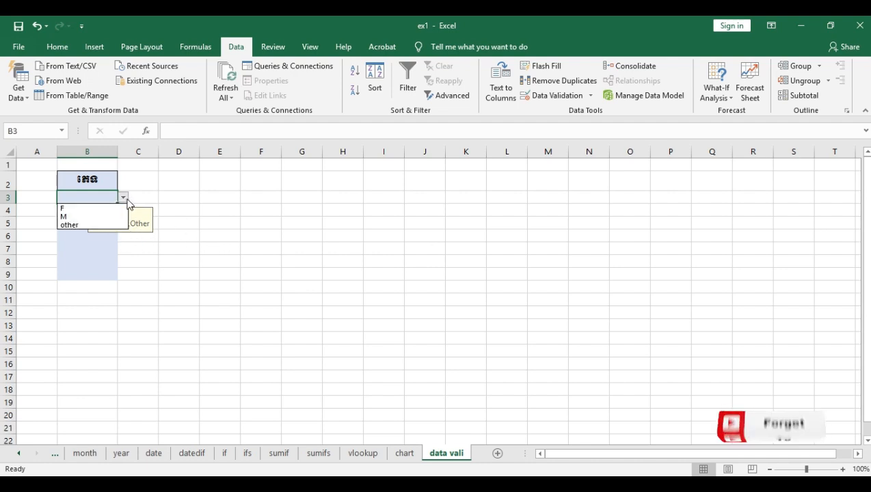
{"action": "left_click", "coordinate": [99, 205]}
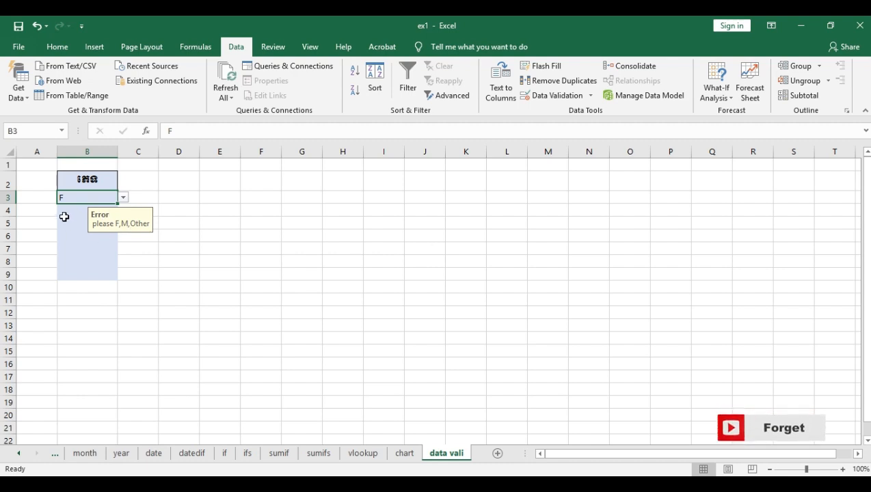
{"action": "left_click", "coordinate": [63, 211]}
{"action": "left_click", "coordinate": [123, 211]}
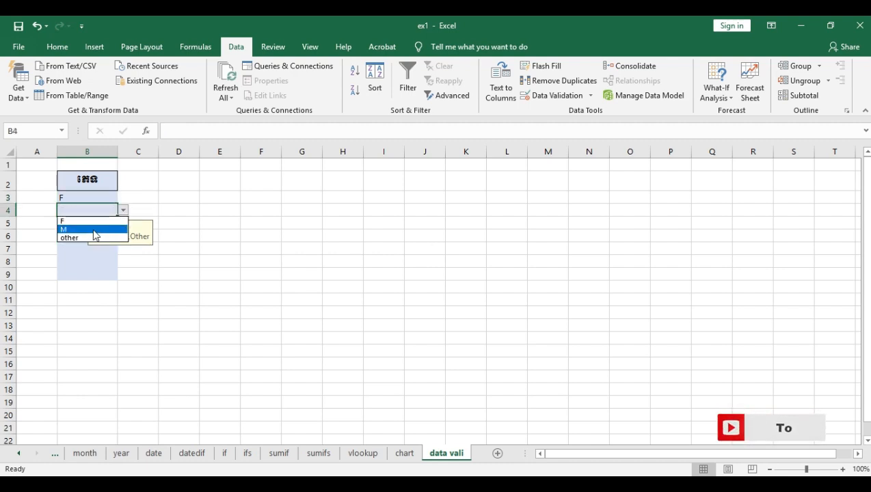
{"action": "left_click", "coordinate": [83, 238]}
{"action": "type", "text": "other"}
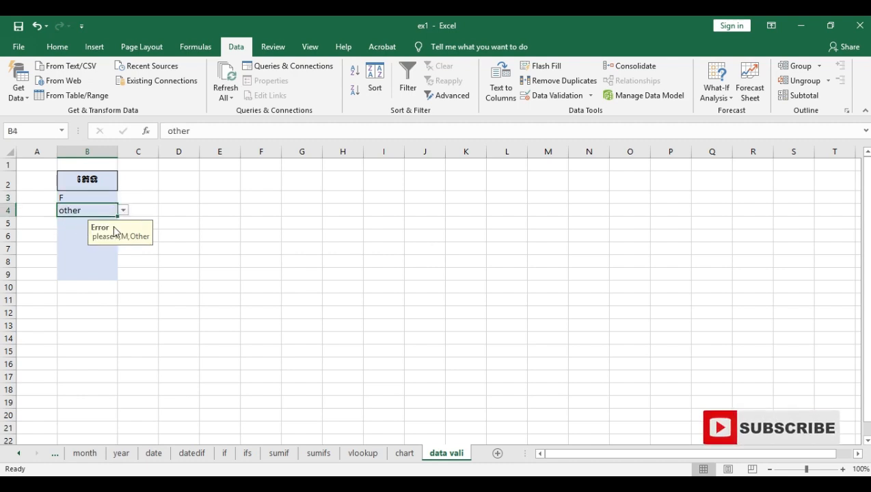
{"action": "key", "text": "Return"}
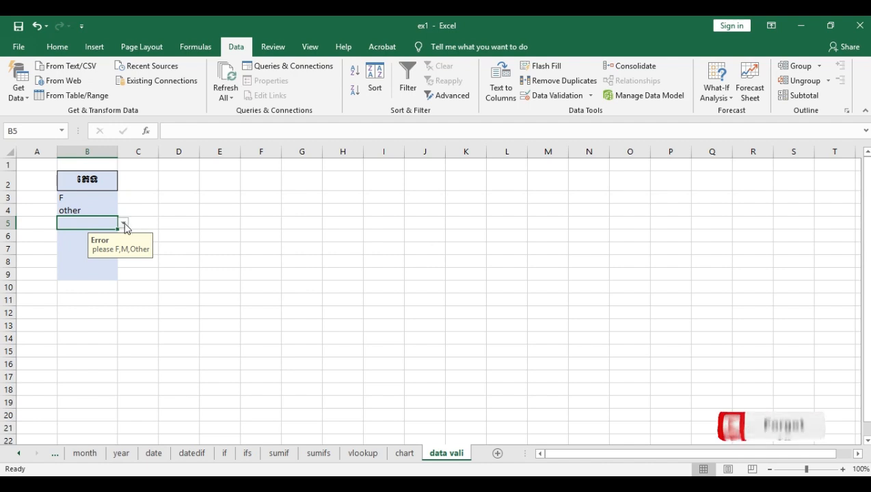
{"action": "left_click", "coordinate": [123, 224]}
{"action": "left_click", "coordinate": [75, 244]}
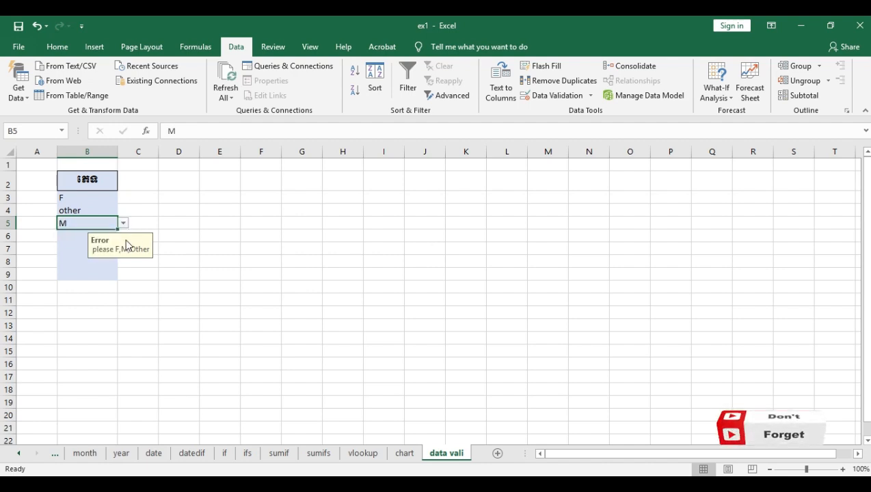
{"action": "left_click", "coordinate": [98, 325]}
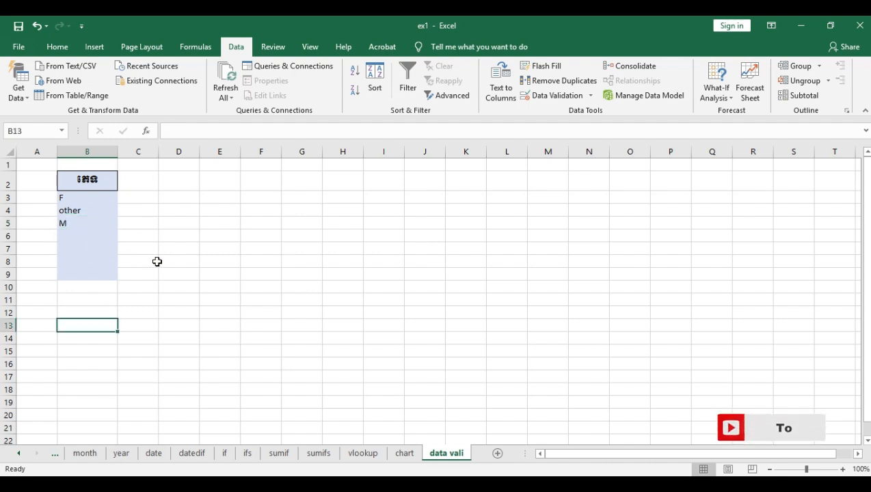